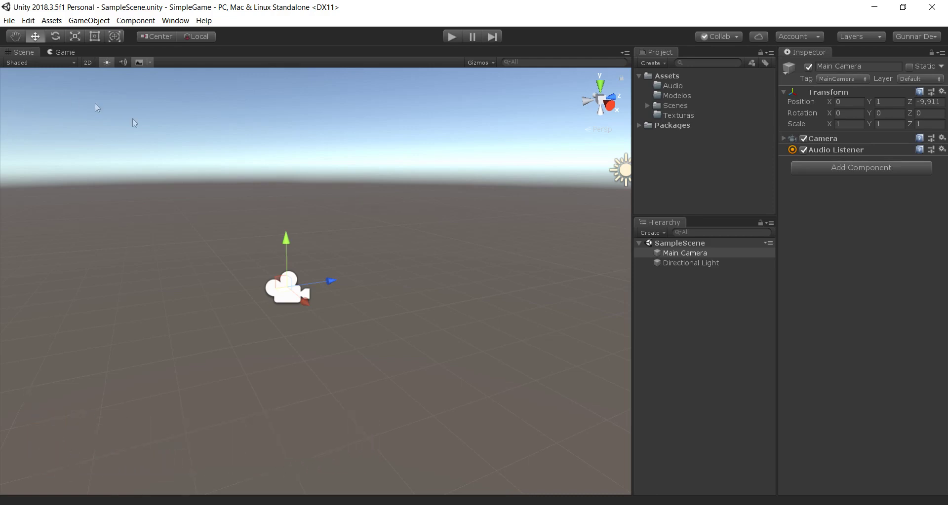
# - Bring the File Explorer window showing the Materiais folder to the front
pyautogui.click(105, 501)
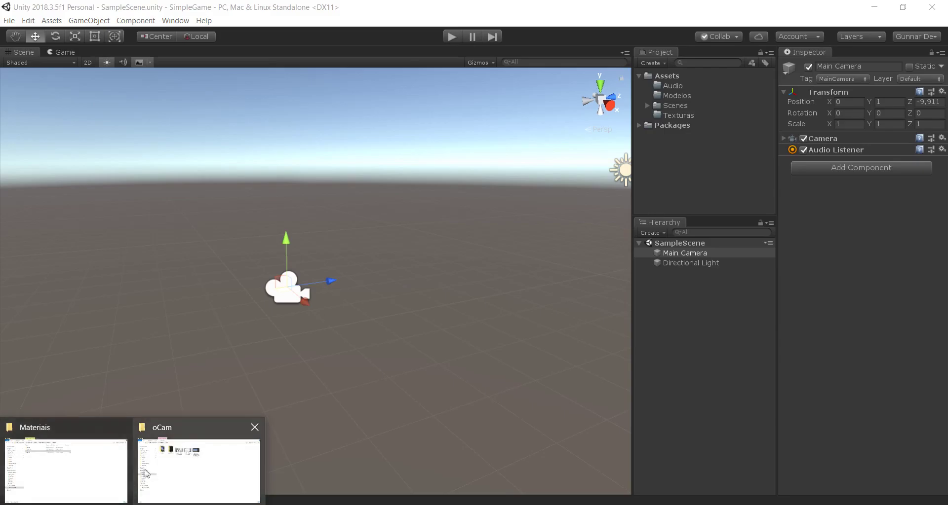
pyautogui.click(89, 474)
# - Peek into Modelos, then open Audio and select its six sound files
pyautogui.doubleClick(249, 89)
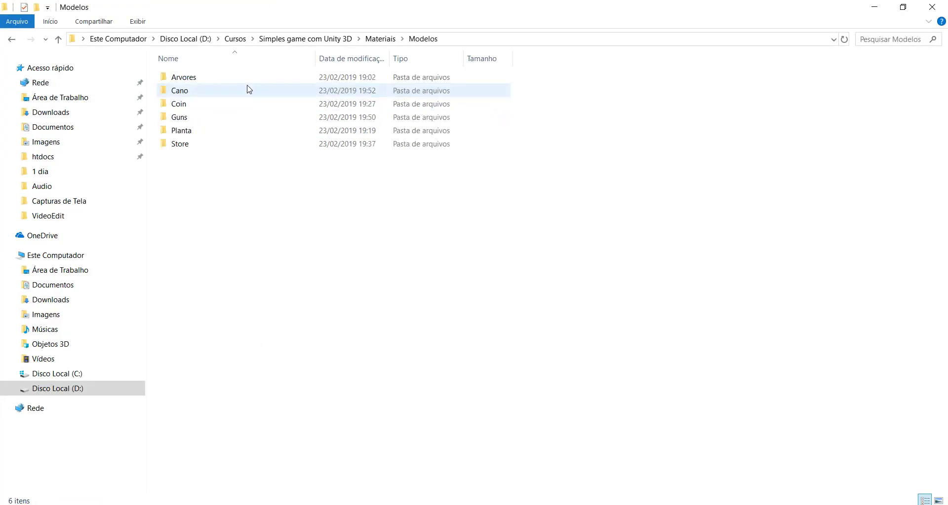
pyautogui.hotkey('alt', 'Left')
pyautogui.doubleClick(243, 77)
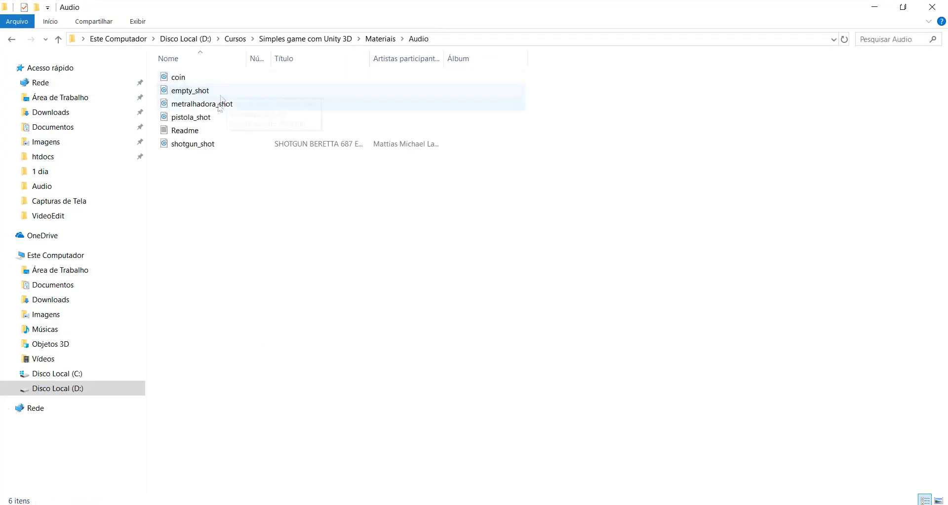
pyautogui.hotkey('alt', 'Left')
pyautogui.doubleClick(200, 78)
pyautogui.moveTo(258, 178); pyautogui.dragTo(216, 81)
pyautogui.moveTo(239, 190); pyautogui.dragTo(148, 73)
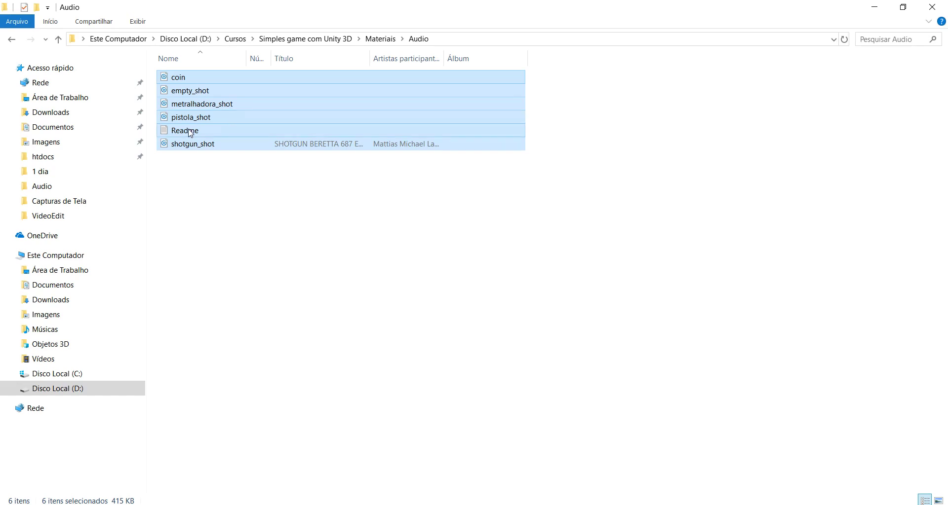
# - Read the Audio Readme in Notepad, close it, and return to Materiais
pyautogui.click(202, 205)
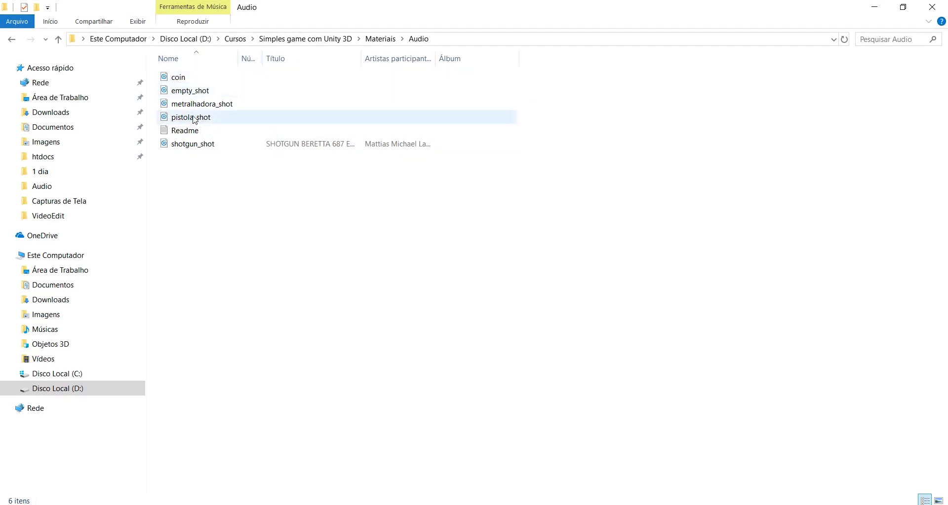
pyautogui.doubleClick(299, 129)
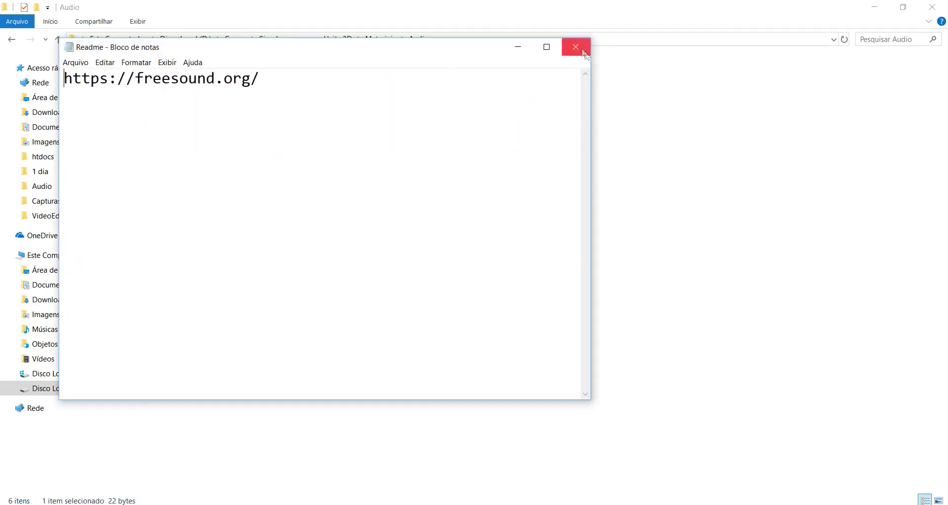
pyautogui.click(576, 47)
pyautogui.press('BackSpace')
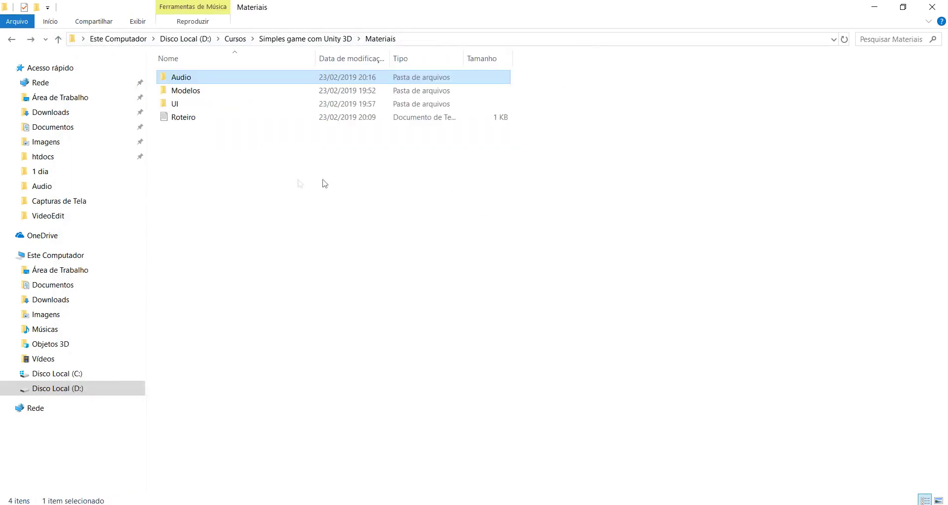
# - Open Modelos and inspect the Guns folder, its Readme and the GunsPack FBX
pyautogui.doubleClick(206, 88)
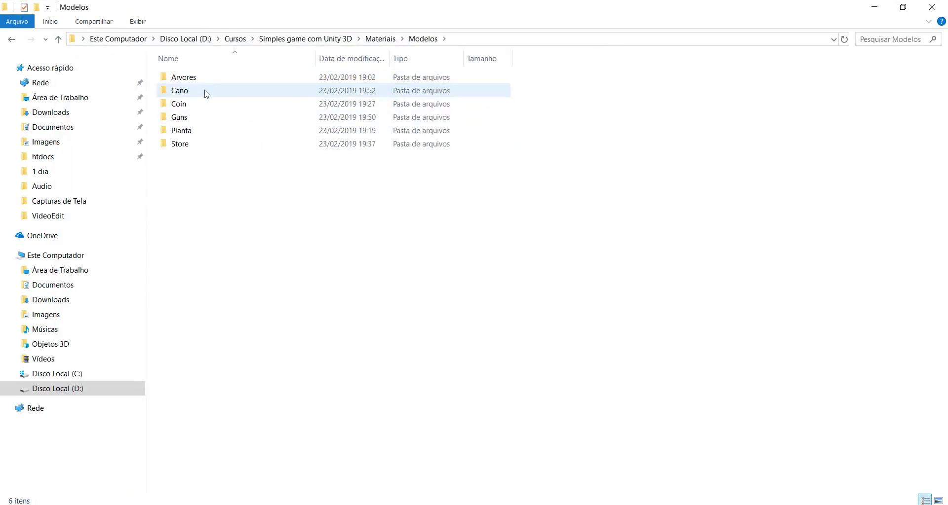
pyautogui.moveTo(526, 239); pyautogui.dragTo(228, 99)
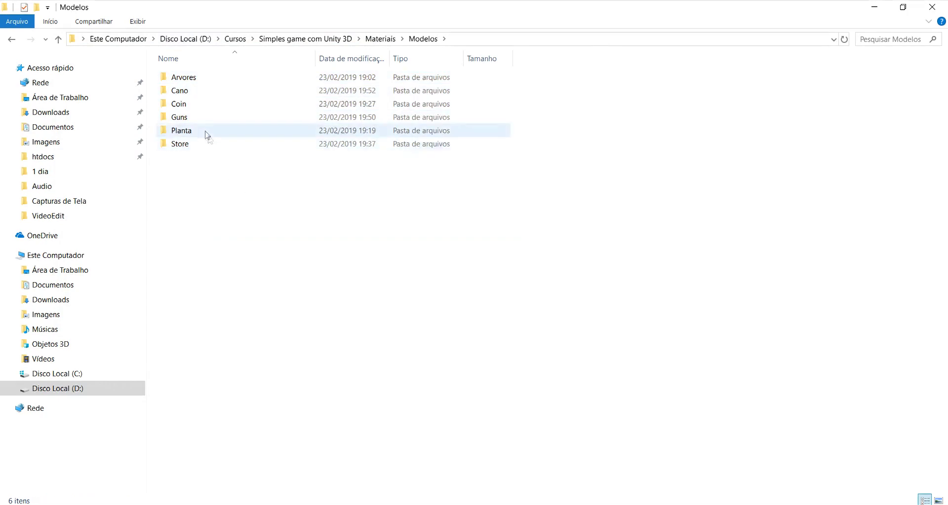
pyautogui.doubleClick(197, 119)
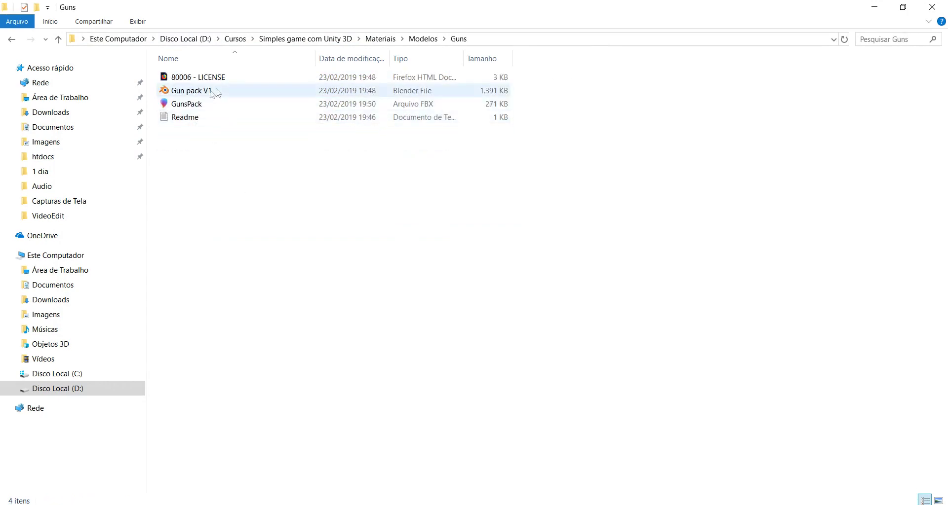
pyautogui.doubleClick(194, 118)
pyautogui.click(575, 47)
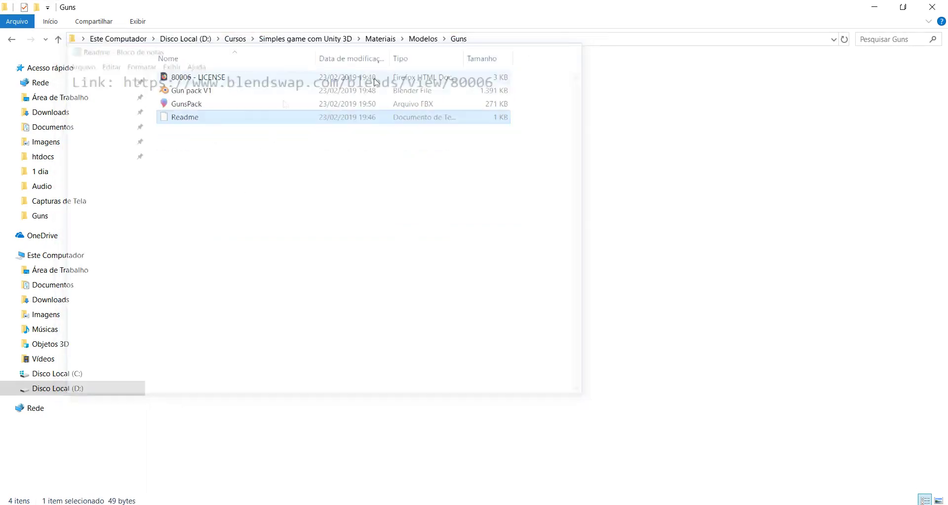
pyautogui.click(178, 104)
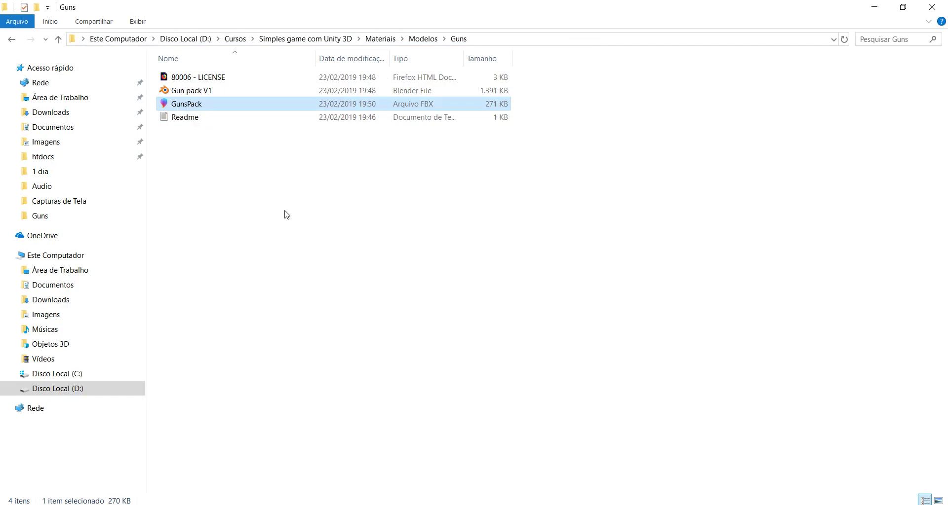
pyautogui.press('BackSpace')
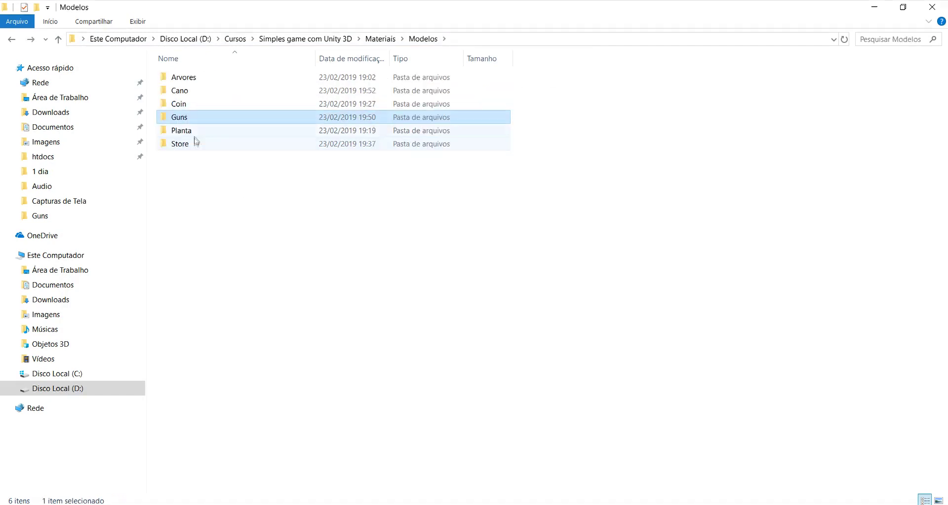
# - Look inside the Planta, Store and Cano model folders
pyautogui.doubleClick(195, 131)
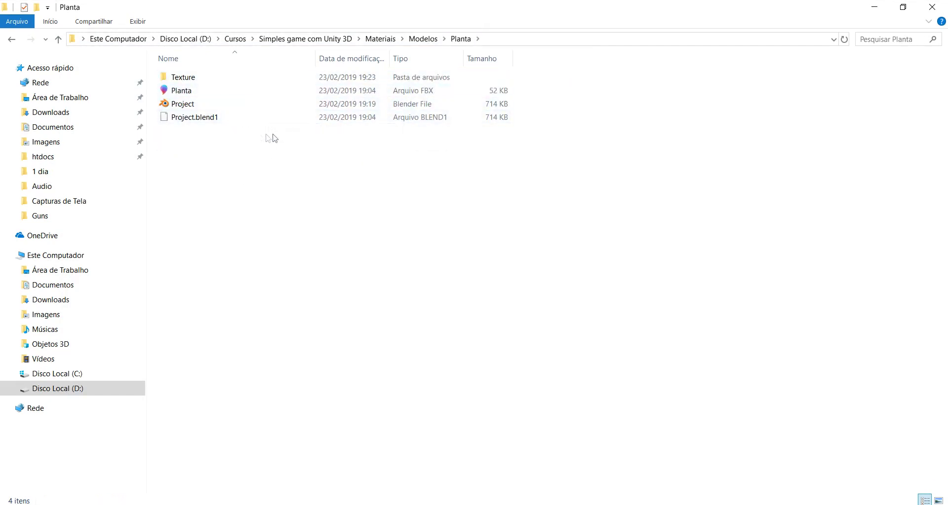
pyautogui.press('BackSpace')
pyautogui.doubleClick(184, 146)
pyautogui.press('BackSpace')
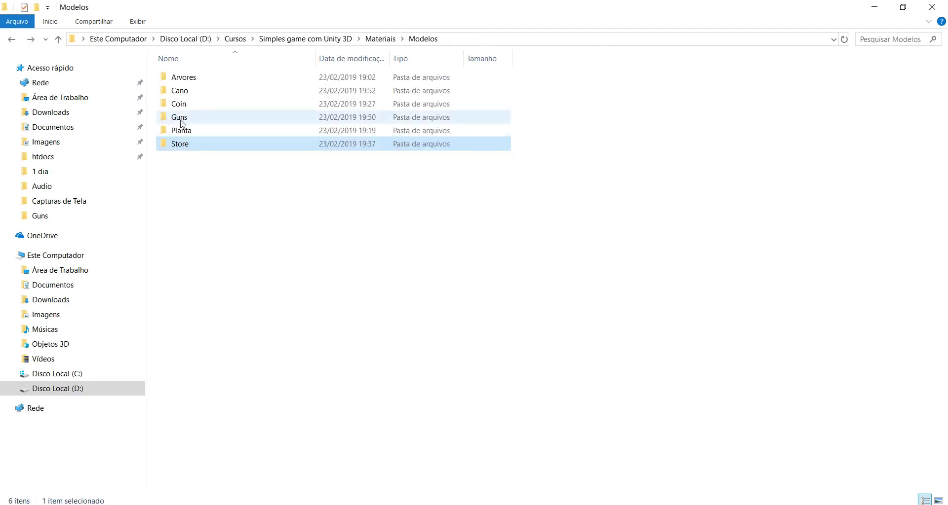
pyautogui.doubleClick(180, 91)
pyautogui.press('BackSpace')
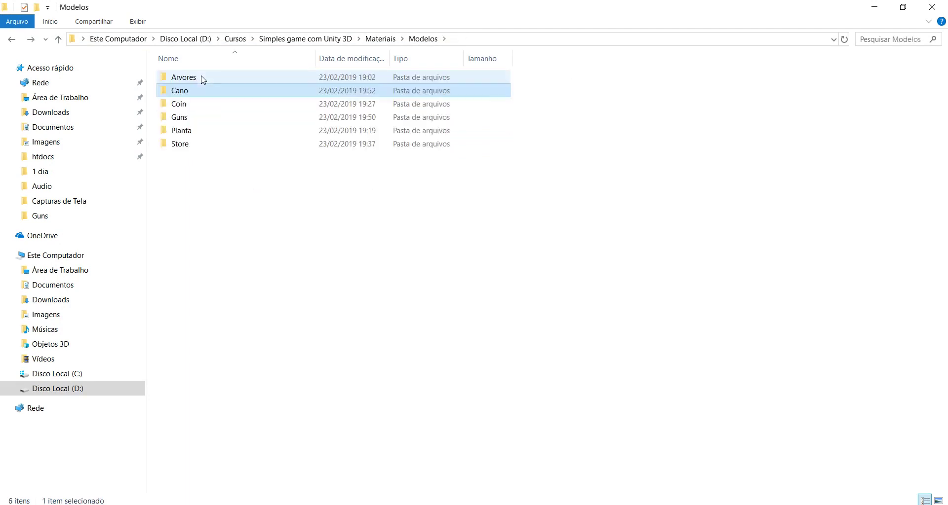
# - View the Arvores folder as large icons and check its Textures subfolder
pyautogui.doubleClick(204, 79)
pyautogui.rightClick(246, 168)
pyautogui.moveTo(275, 176)
pyautogui.click(419, 190)
pyautogui.doubleClick(191, 78)
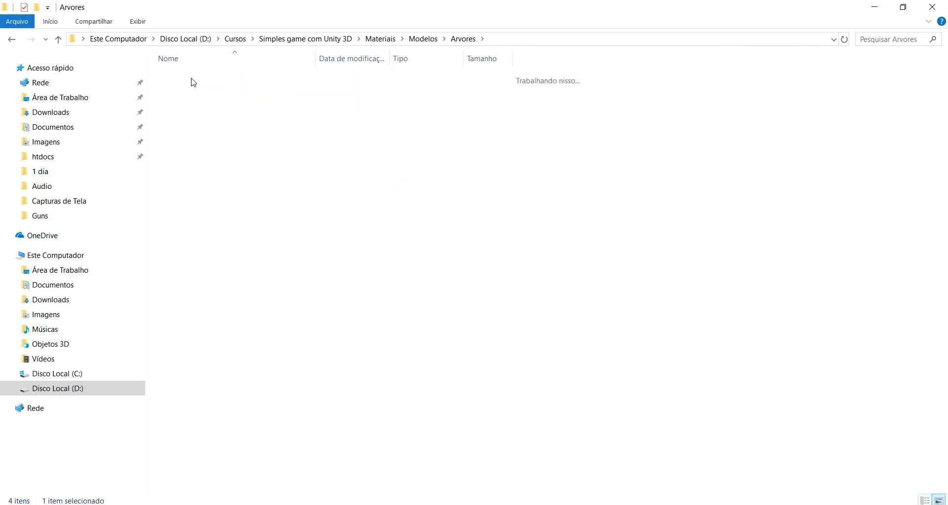
pyautogui.press('BackSpace')
pyautogui.press('BackSpace')
pyautogui.press('BackSpace')
# - Look at the bullet and life images in UI, then return to Unity
pyautogui.doubleClick(200, 105)
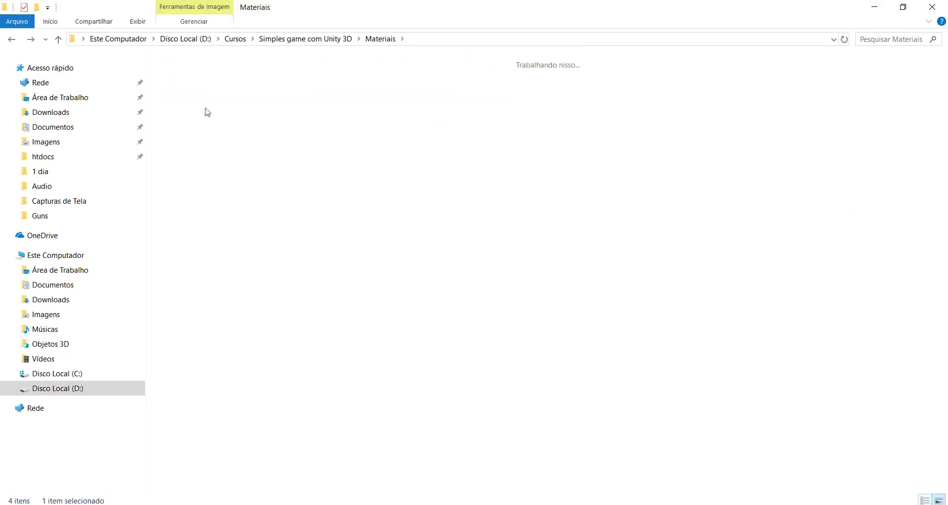
pyautogui.click(207, 90)
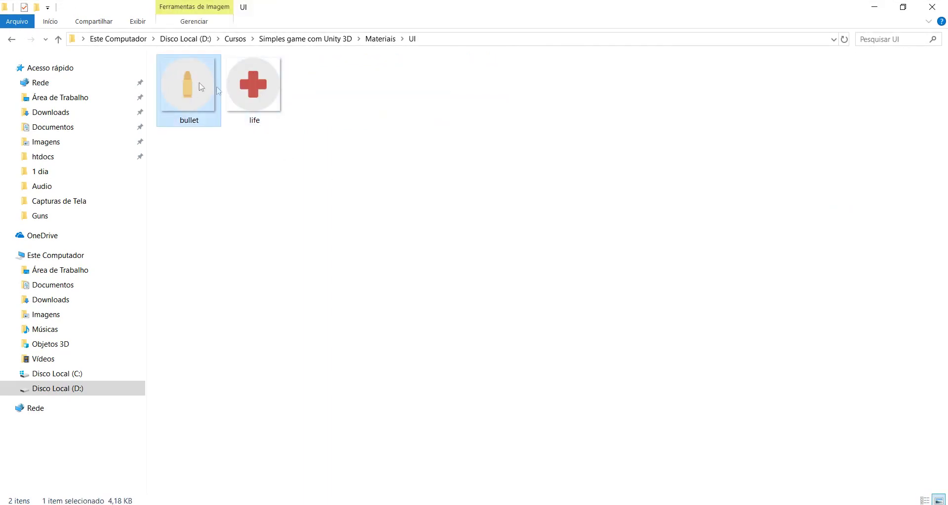
pyautogui.press('Right')
pyautogui.hotkey('alt', 'Tab')
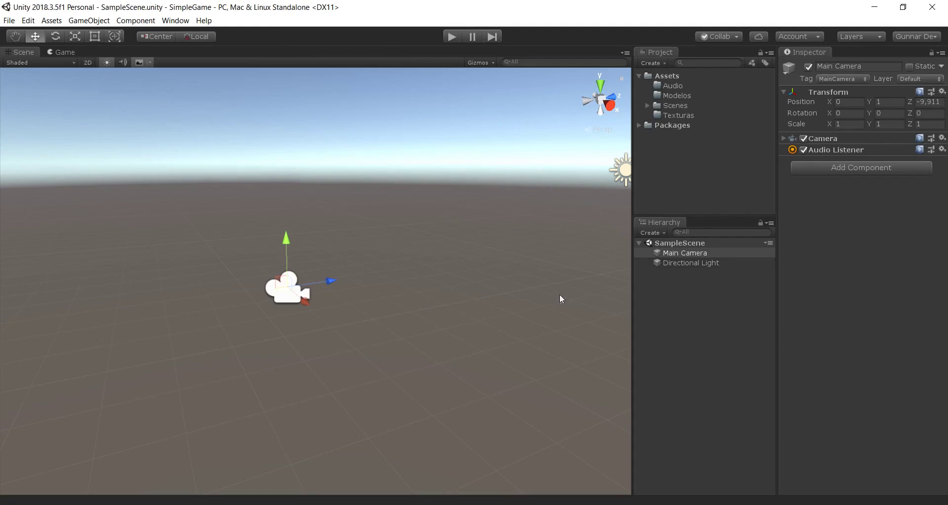
# - Switch to the UI images folder, clear its selection, and return to Unity
pyautogui.click(70, 501)
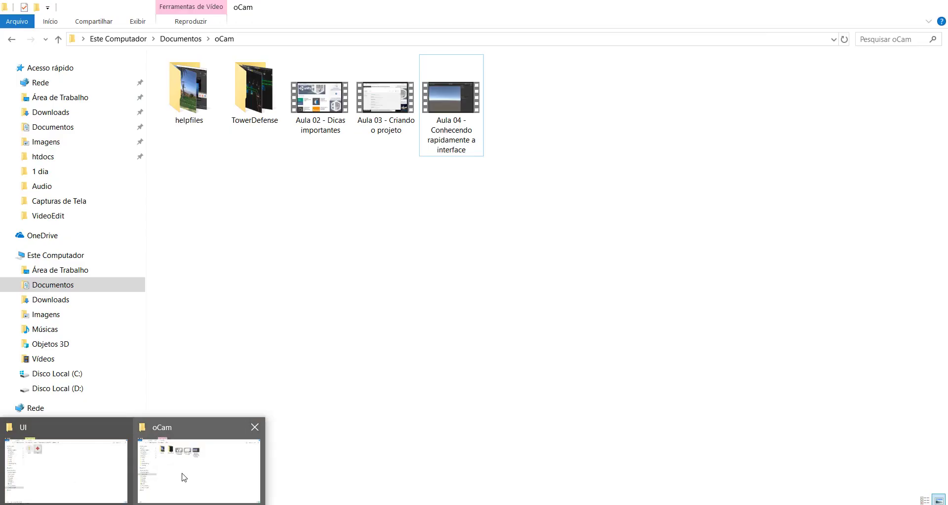
pyautogui.click(74, 476)
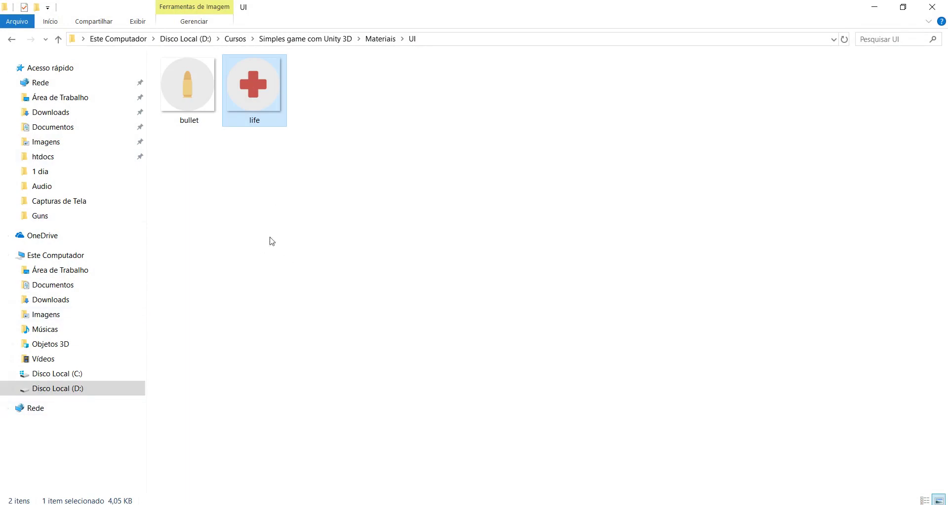
pyautogui.click(295, 234)
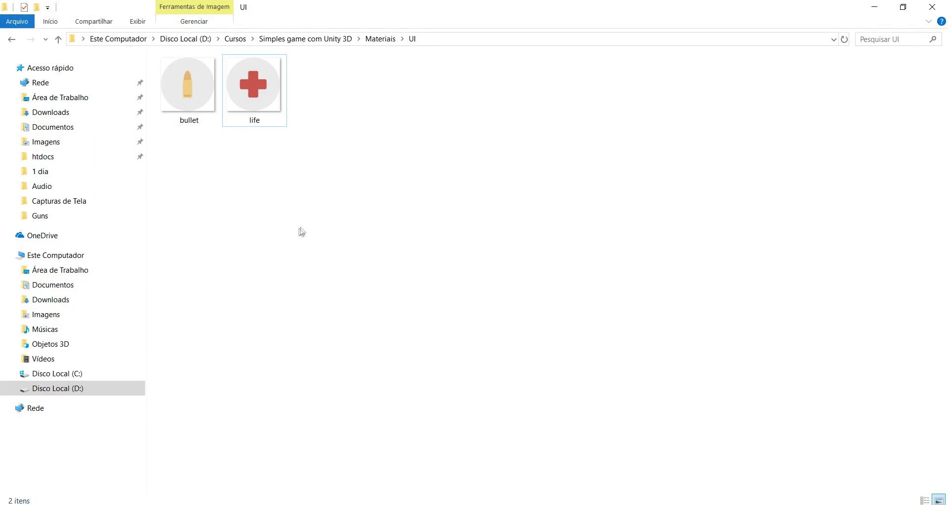
pyautogui.hotkey('alt', 'Tab')
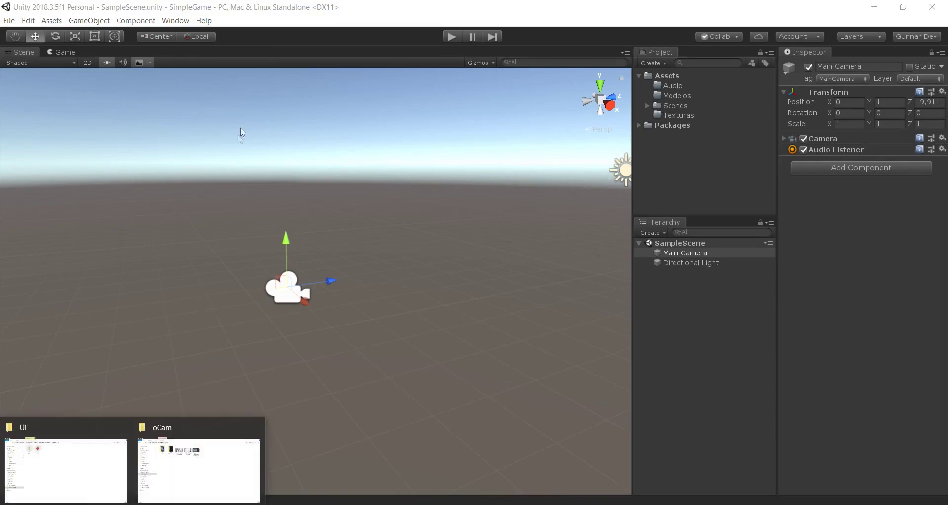
# - Go up to Materiais and drag the Audio folder toward Unity
pyautogui.click(61, 474)
pyautogui.click(382, 41)
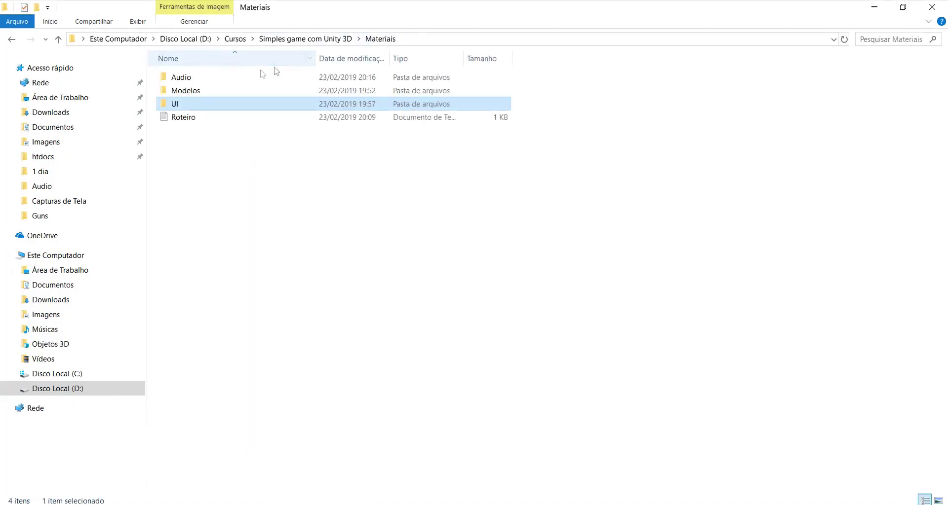
pyautogui.click(180, 80)
pyautogui.moveTo(181, 80); pyautogui.dragTo(568, 501)
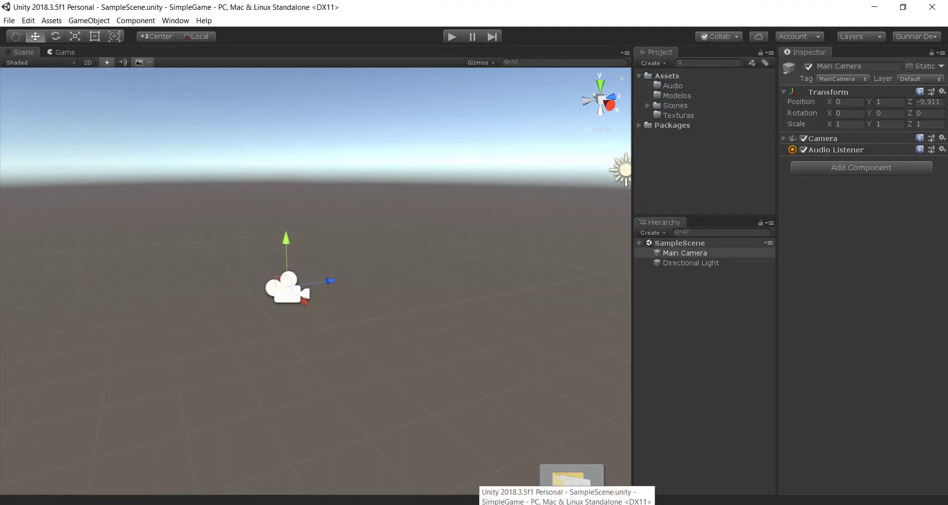
# - Drop the Audio folder onto Assets/Audio to import it, then select Modelos
pyautogui.moveTo(567, 502)
pyautogui.mouseDown()
pyautogui.moveTo(603, 396)
pyautogui.moveTo(669, 84)
pyautogui.mouseUp()
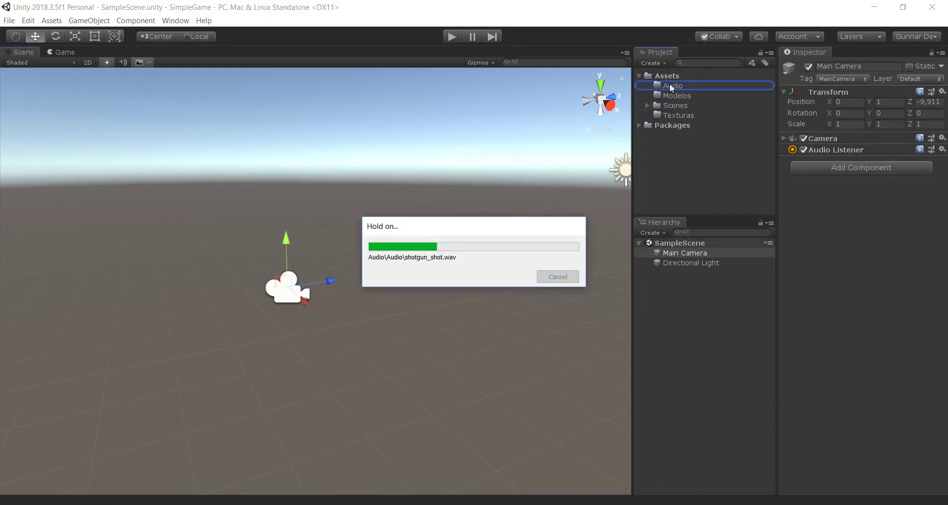
pyautogui.click(670, 98)
pyautogui.rightClick(669, 98)
pyautogui.click(616, 12)
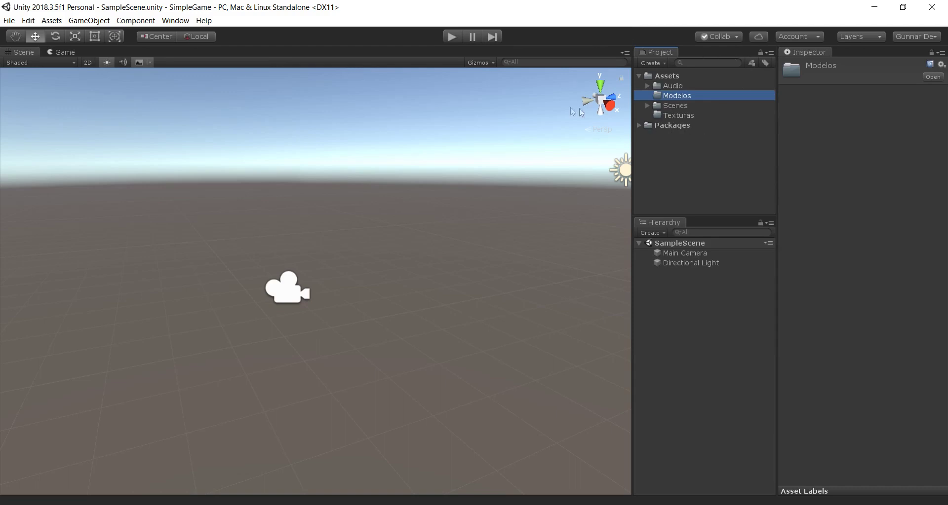
# - Reveal the project's Modelos folder in Explorer and open it
pyautogui.rightClick(667, 97)
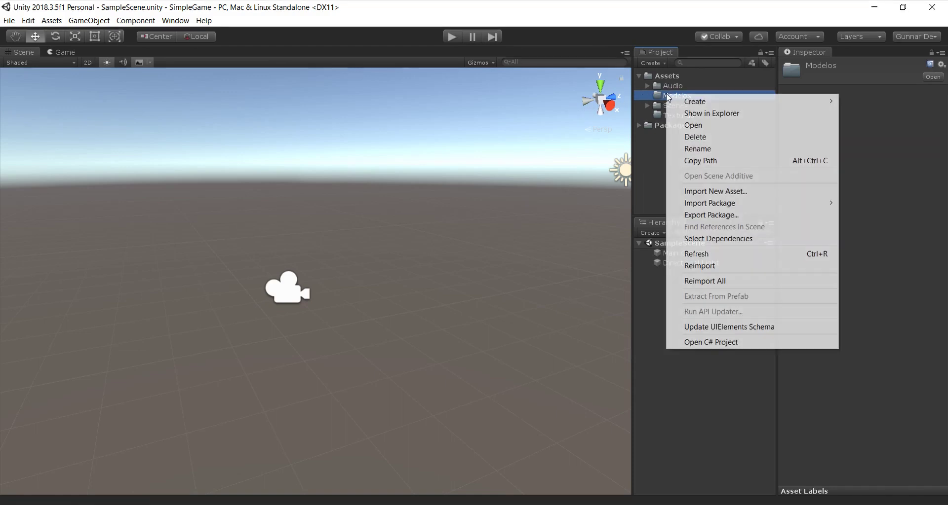
pyautogui.click(716, 117)
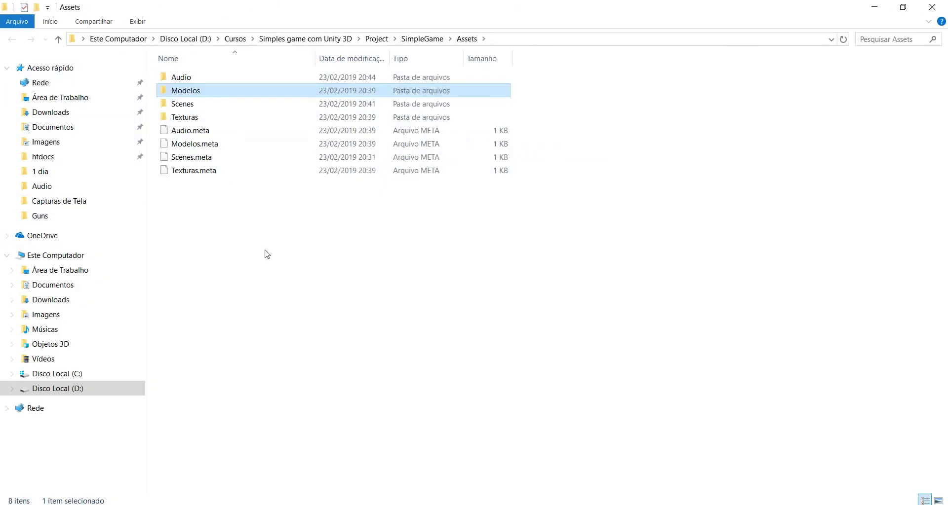
pyautogui.doubleClick(174, 95)
# - Copy the six folders from Materiais\Modelos into the project's Assets\Modelos folder
pyautogui.moveTo(59, 502)
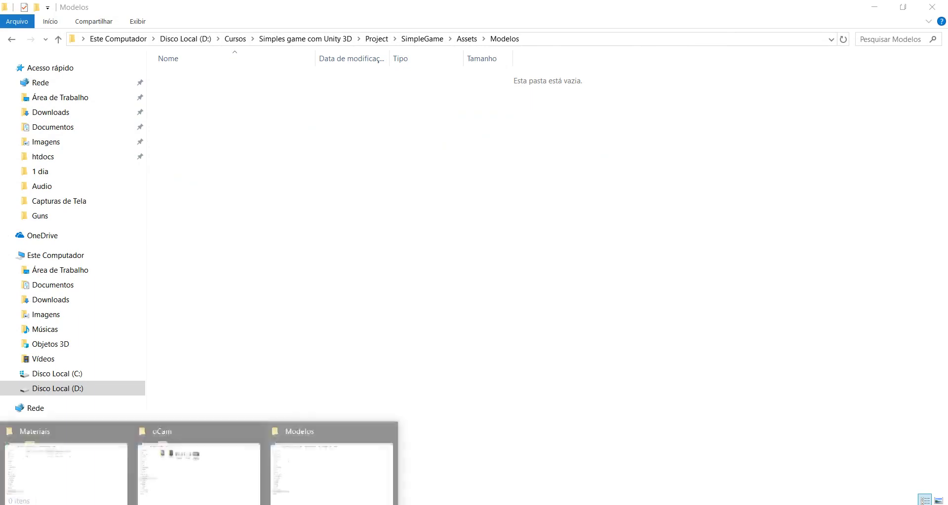
pyautogui.click(40, 491)
pyautogui.doubleClick(192, 90)
pyautogui.moveTo(271, 235); pyautogui.dragTo(148, 67)
pyautogui.moveTo(58, 503)
pyautogui.click(333, 464)
pyautogui.hotkey('ctrl', 'v')
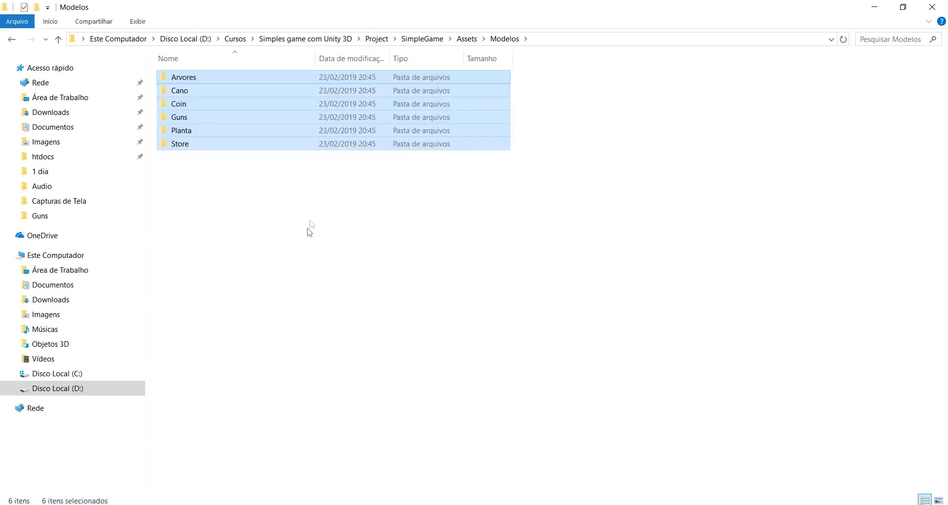
pyautogui.click(603, 500)
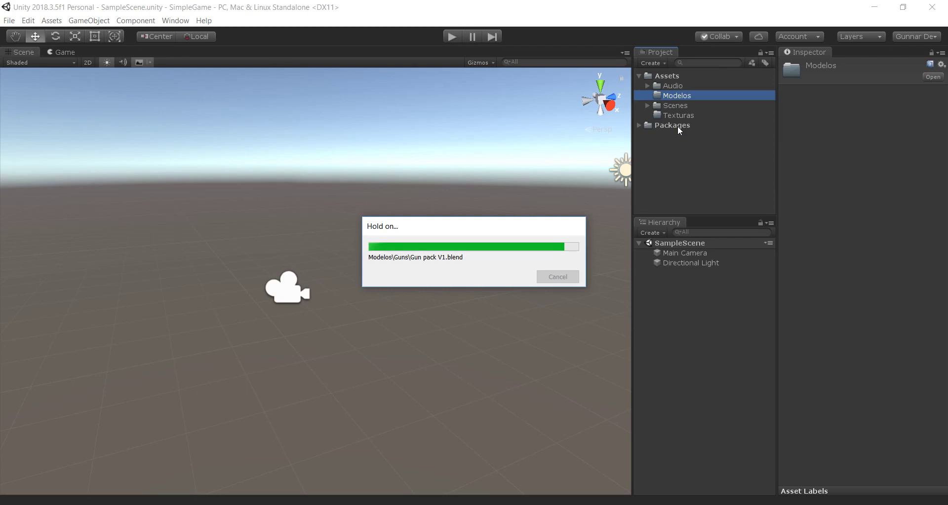
# - Wait for Unity to import the model folders, then bring up the Materiais window
pyautogui.click(197, 459)
# - Check the bullet and life images, then rename the UI folder to HUD
pyautogui.doubleClick(220, 104)
pyautogui.moveTo(332, 164); pyautogui.dragTo(191, 82)
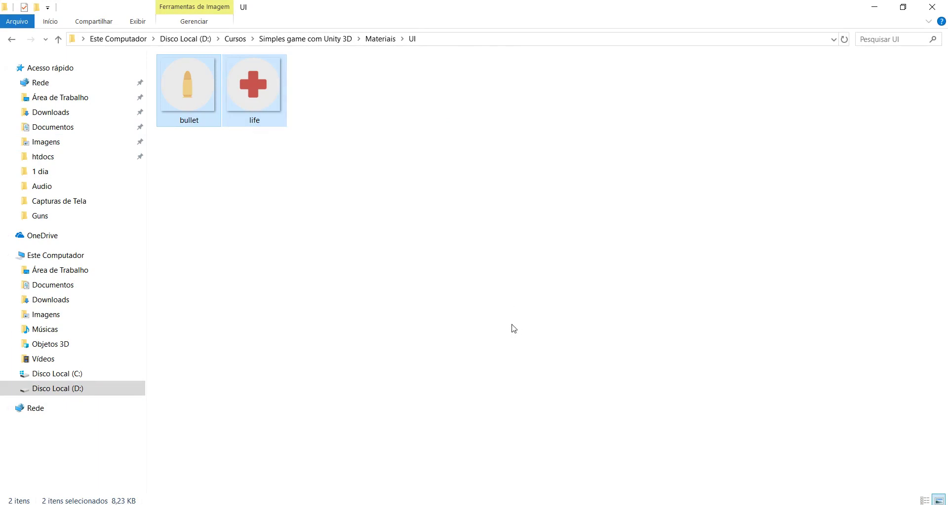
pyautogui.click(390, 40)
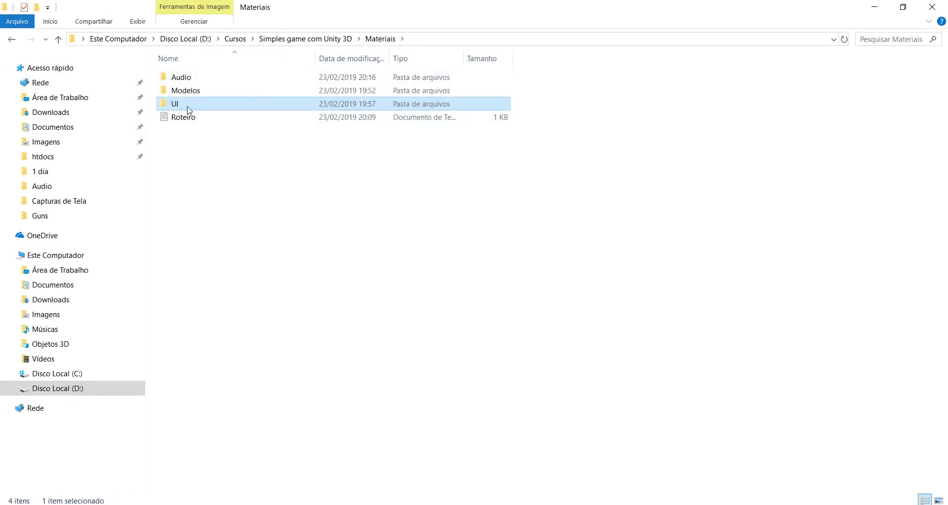
pyautogui.moveTo(188, 110)
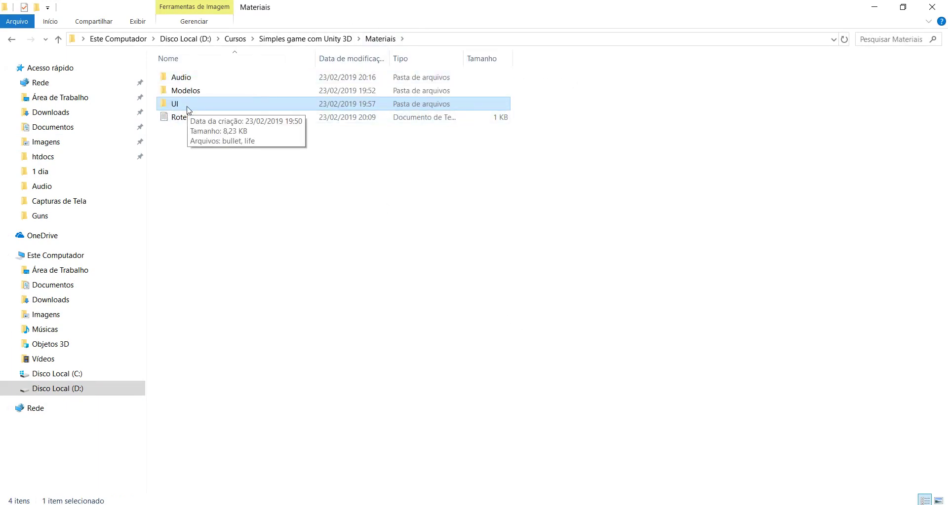
pyautogui.click(189, 108)
pyautogui.write('HUD')
pyautogui.press('Return')
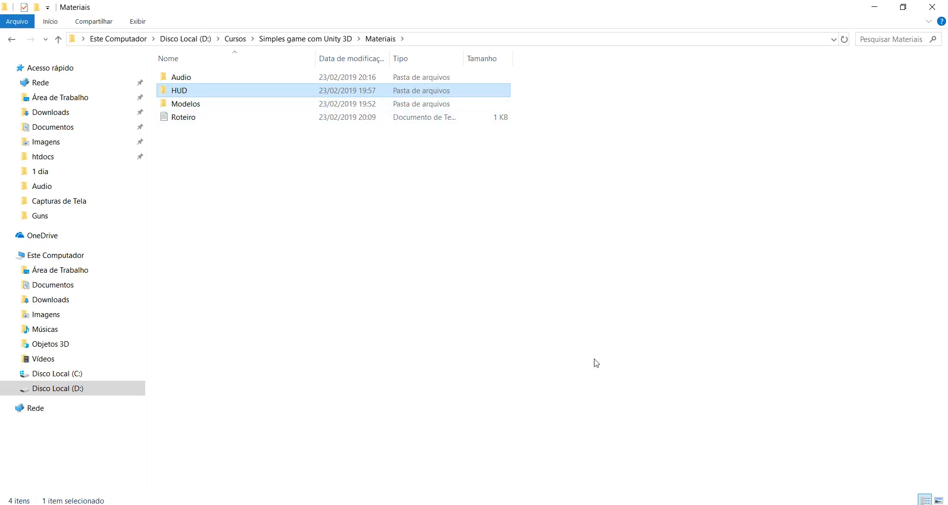
pyautogui.hotkey('alt', 'Tab')
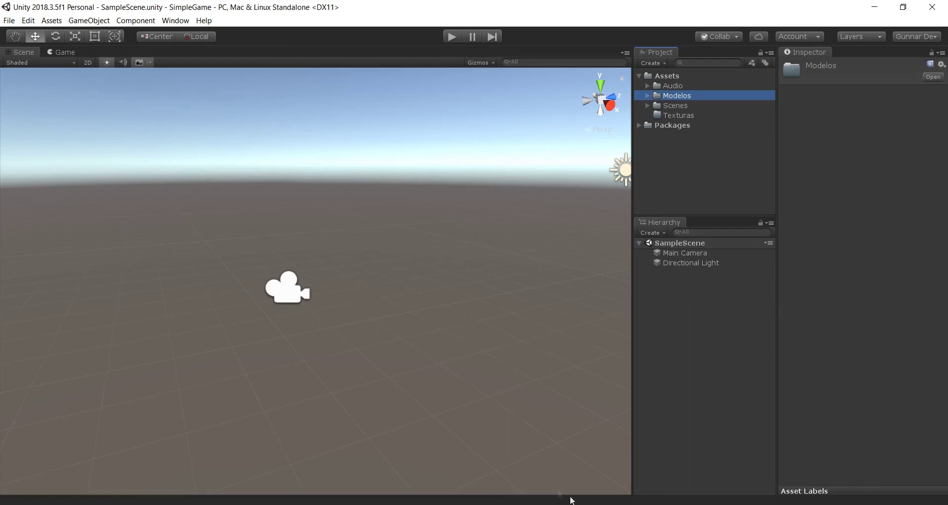
# - Drag the HUD folder from Materiais onto Texturas in Unity's Project panel
pyautogui.moveTo(68, 496)
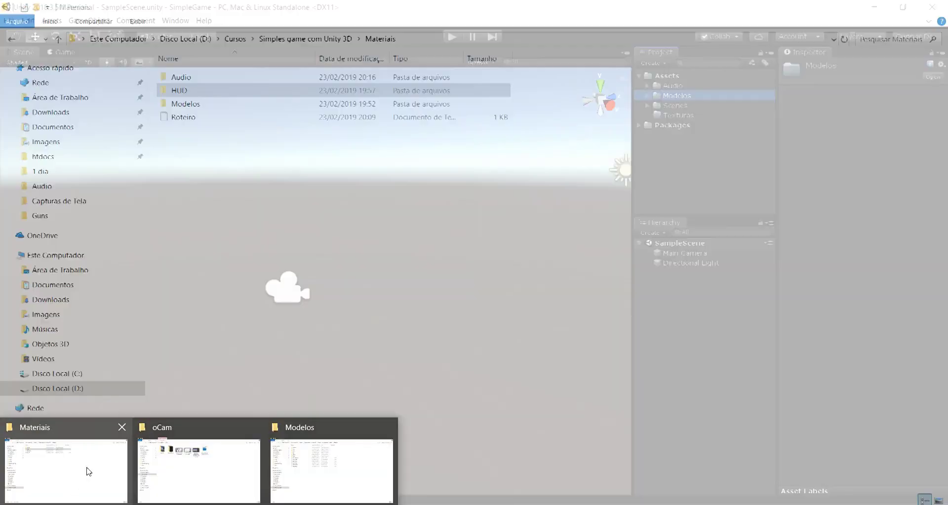
pyautogui.click(82, 472)
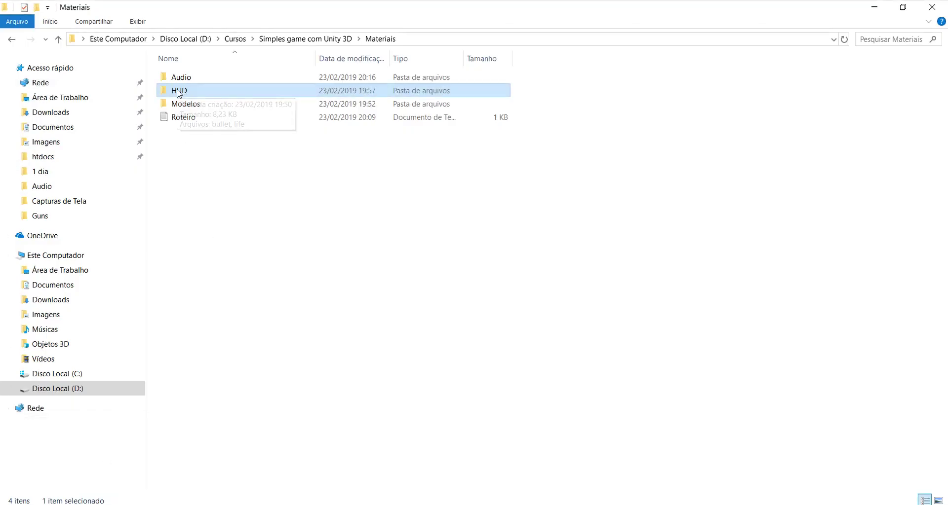
pyautogui.moveTo(197, 96)
pyautogui.mouseDown()
pyautogui.moveTo(463, 299)
pyautogui.moveTo(674, 117)
pyautogui.mouseUp()
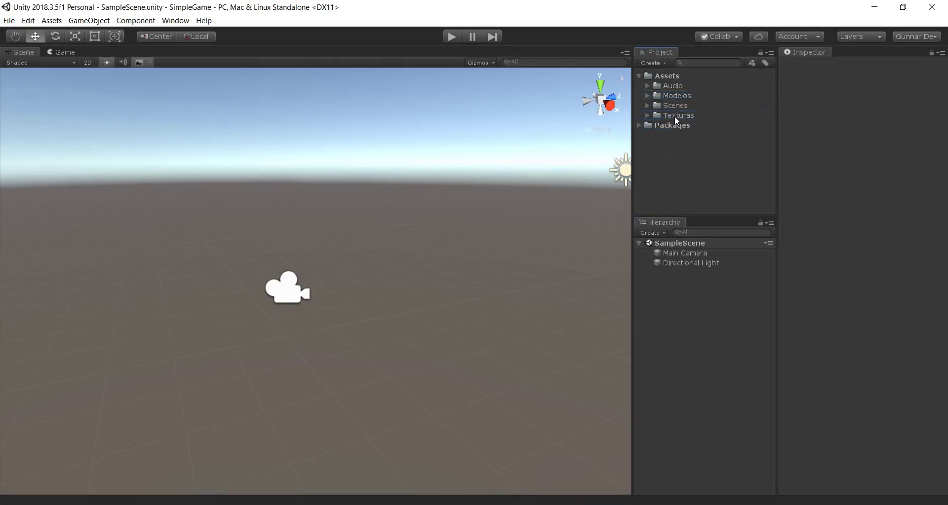